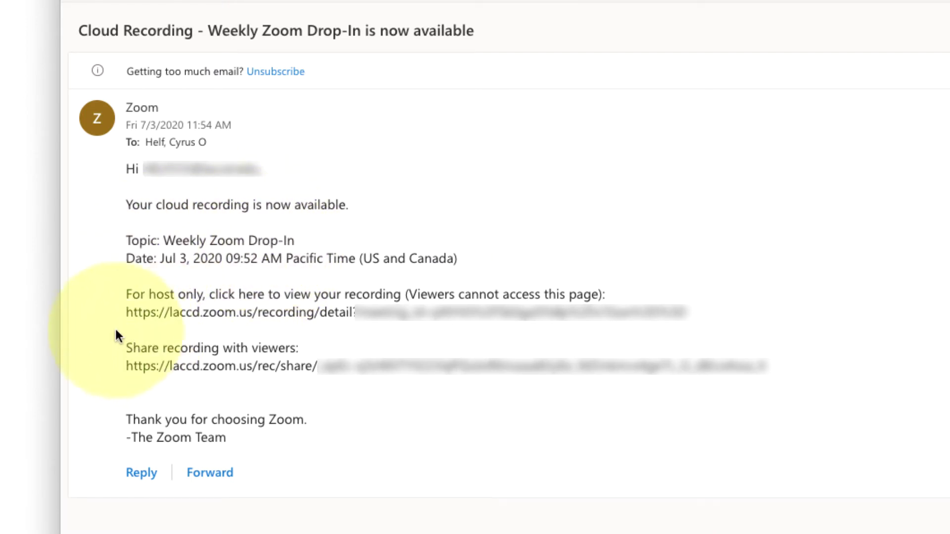
- Copy the host-only recording link from the Weekly Zoom Drop-In cloud recording email
{"action": "left_click", "coordinate": [122, 312]}
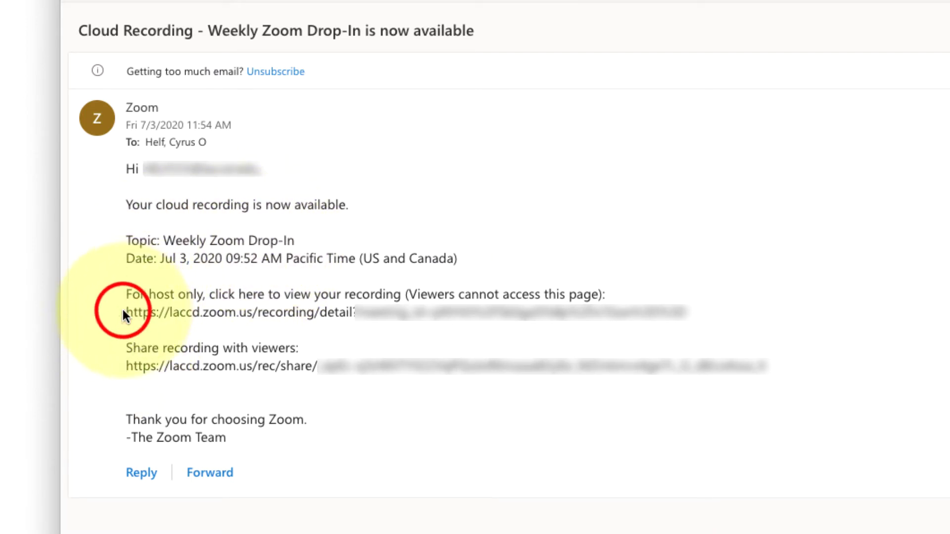
{"action": "mouse_move", "coordinate": [689, 310]}
{"action": "left_mouse_down"}
{"action": "mouse_move", "coordinate": [577, 300]}
{"action": "mouse_move", "coordinate": [133, 316]}
{"action": "left_mouse_up"}
{"action": "right_click", "coordinate": [160, 308]}
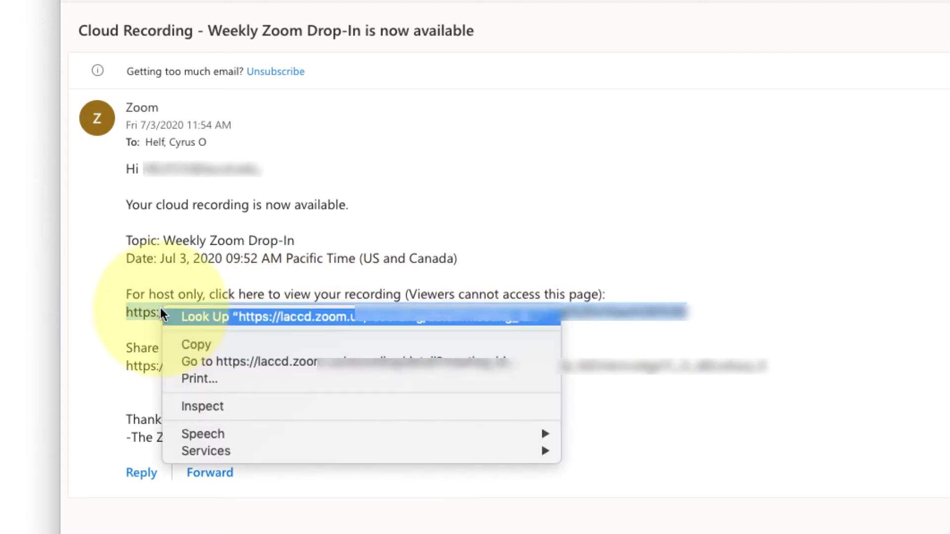
{"action": "left_click", "coordinate": [181, 336]}
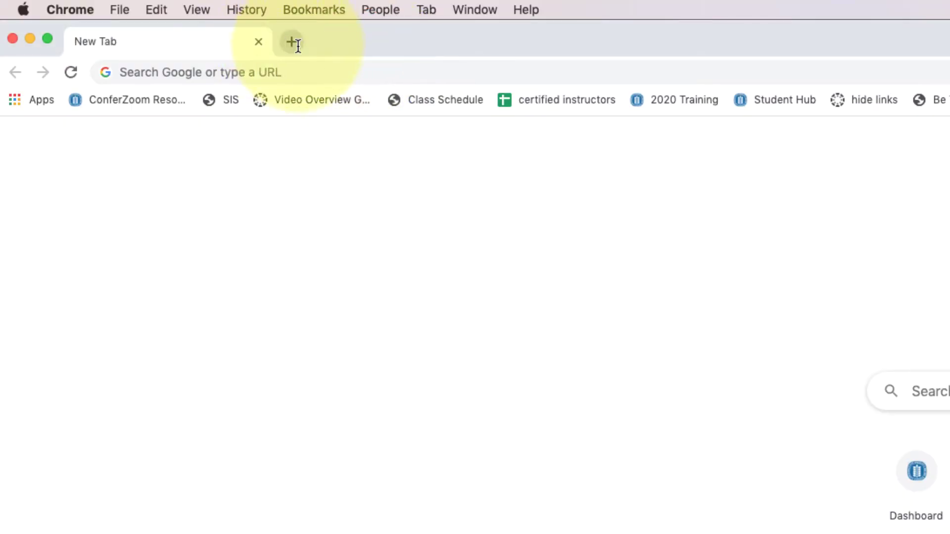
- Open the copied recording link in a new Chrome tab and download the file listed on the recording page
{"action": "right_click", "coordinate": [247, 69]}
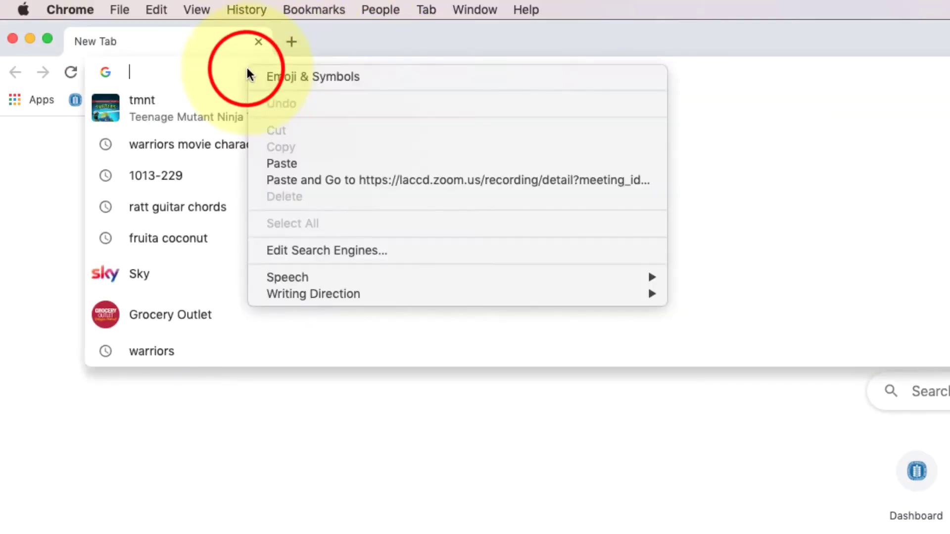
{"action": "left_click", "coordinate": [286, 180]}
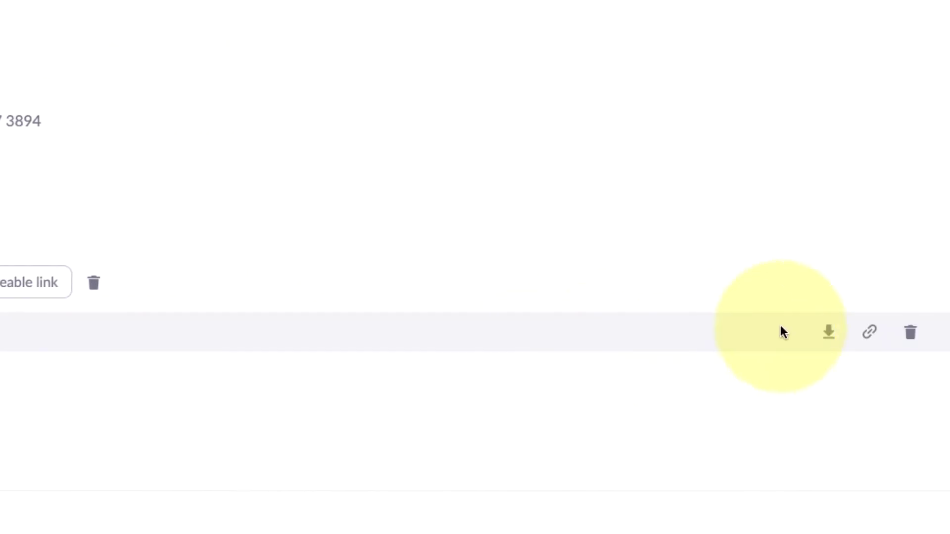
{"action": "left_click", "coordinate": [828, 341]}
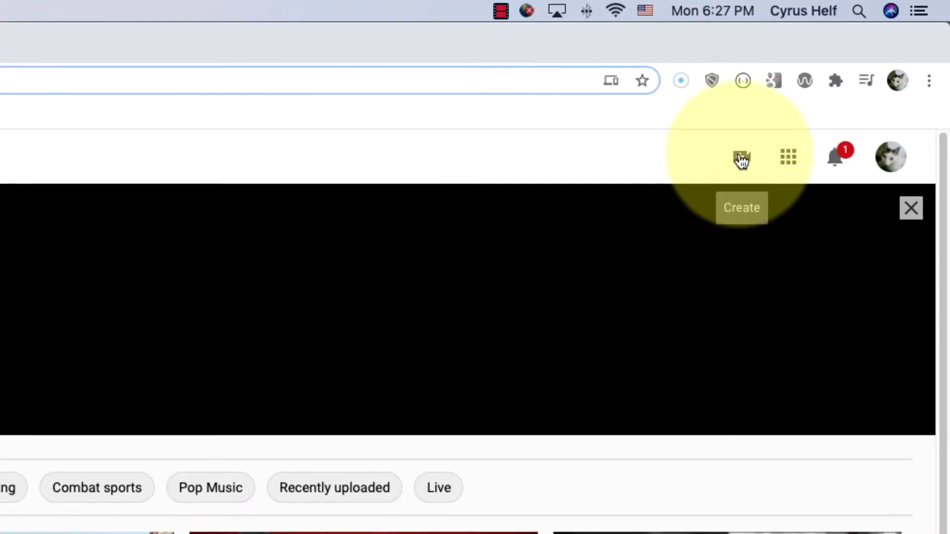
{"action": "left_click", "coordinate": [741, 159]}
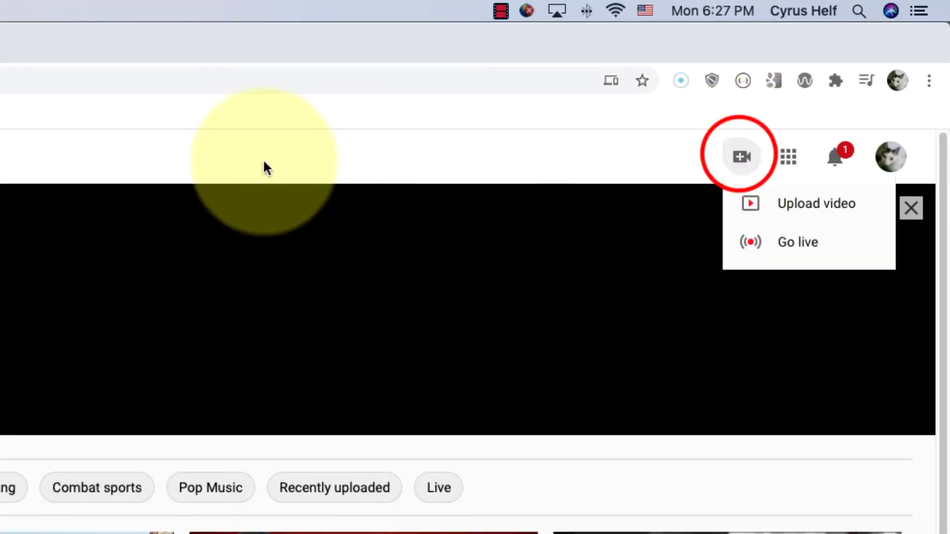
{"action": "left_click", "coordinate": [803, 210]}
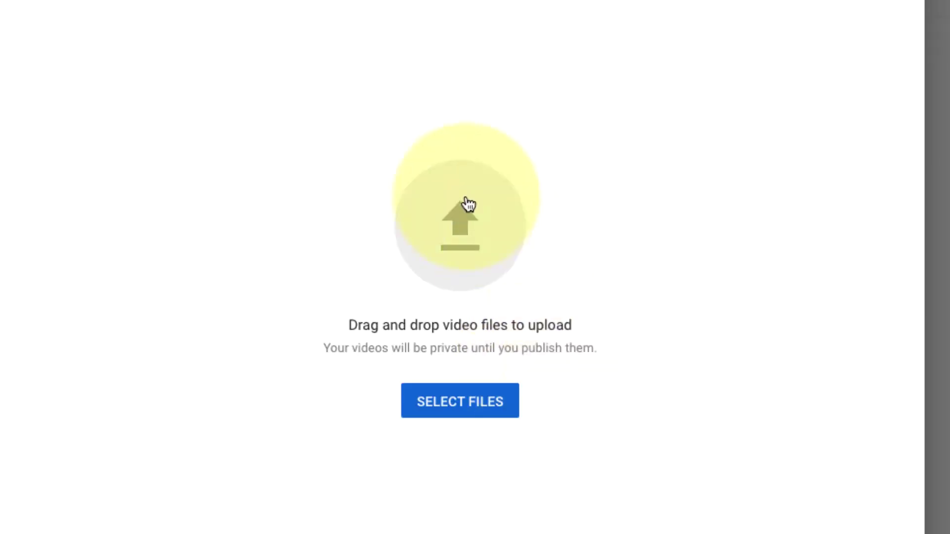
{"action": "left_click", "coordinate": [447, 403]}
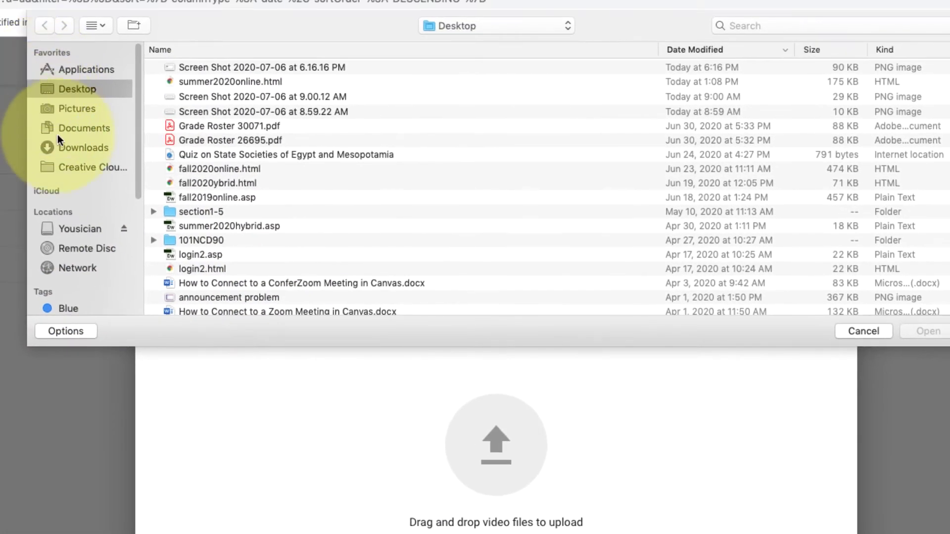
{"action": "left_click", "coordinate": [66, 146]}
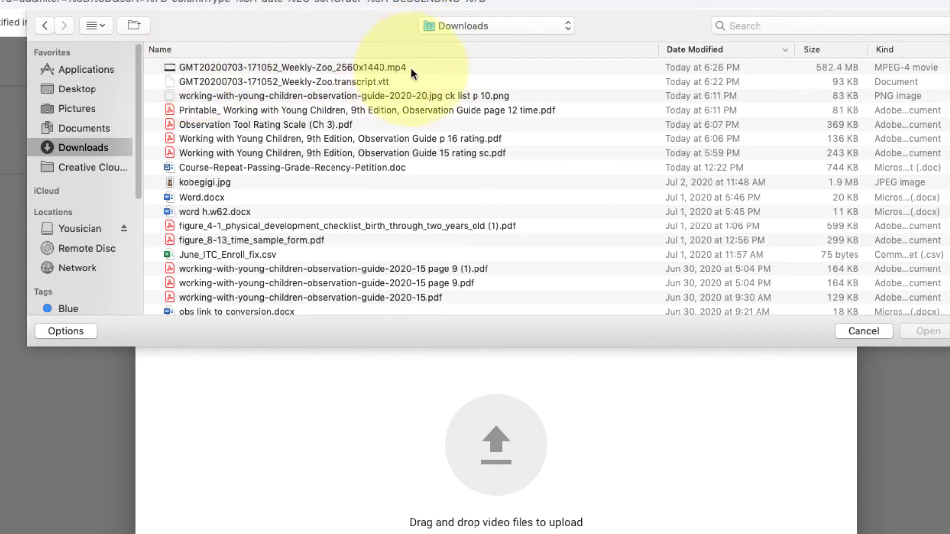
{"action": "left_click", "coordinate": [372, 69]}
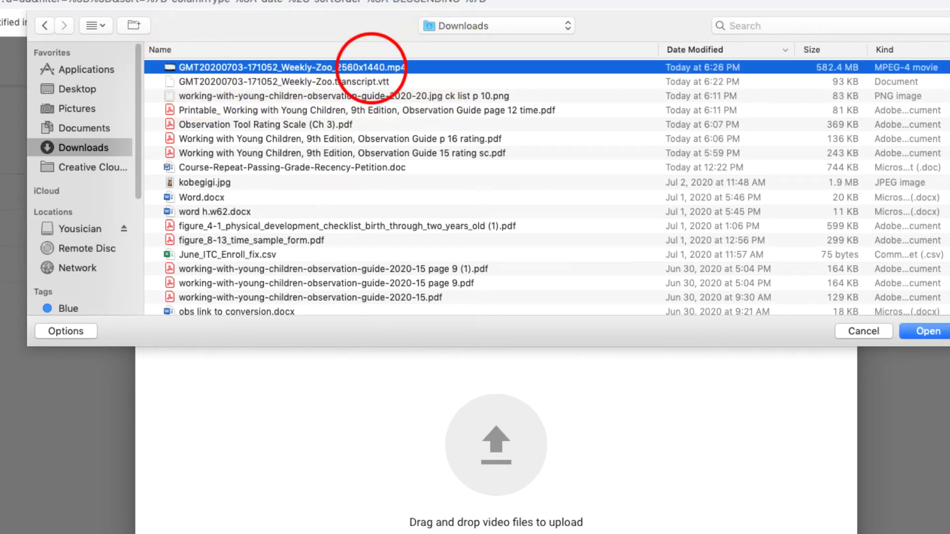
{"action": "left_click", "coordinate": [927, 331]}
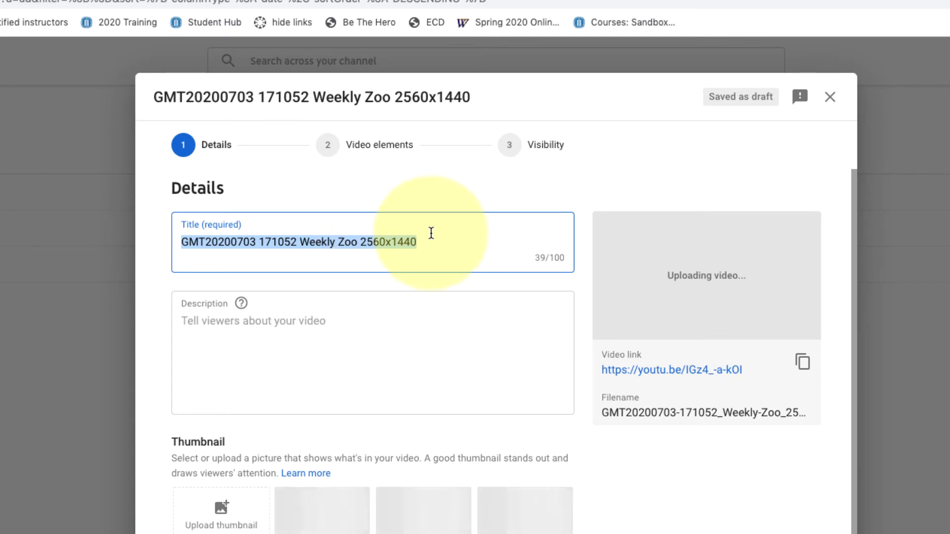
- Set the uploaded video's title to "Weekly Zoom Meeting July 3rd"
{"action": "type", "text": "Weel"}
{"action": "type", "text": "kl"}
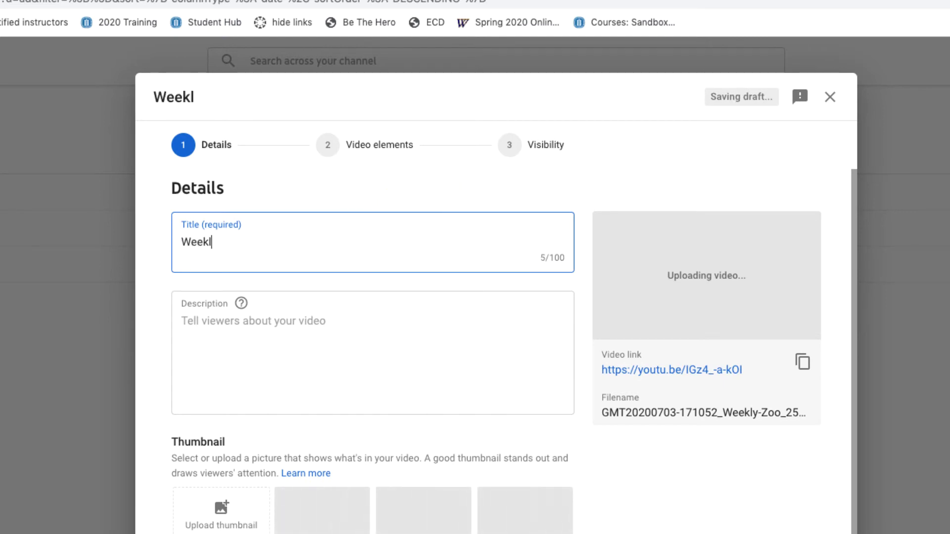
{"action": "type", "text": "y Zoom"}
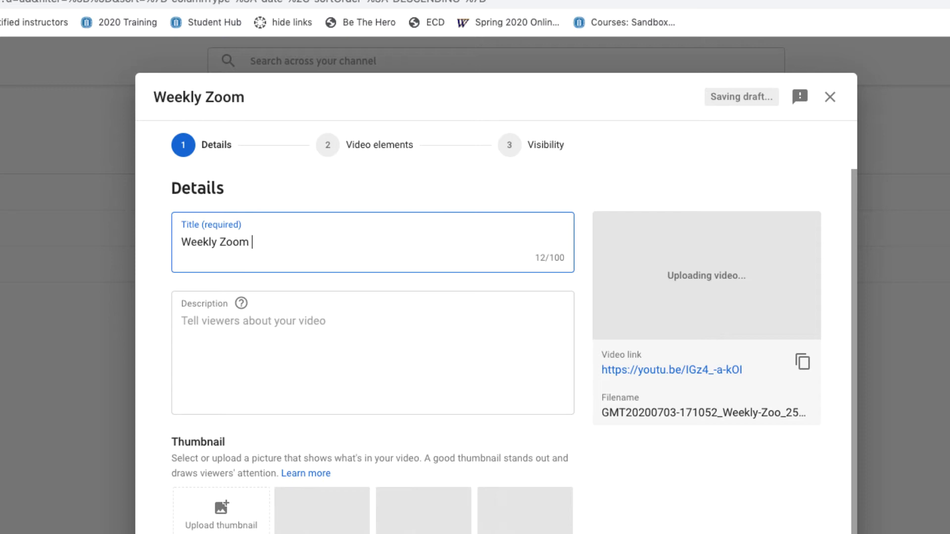
{"action": "type", "text": " Meeting July"}
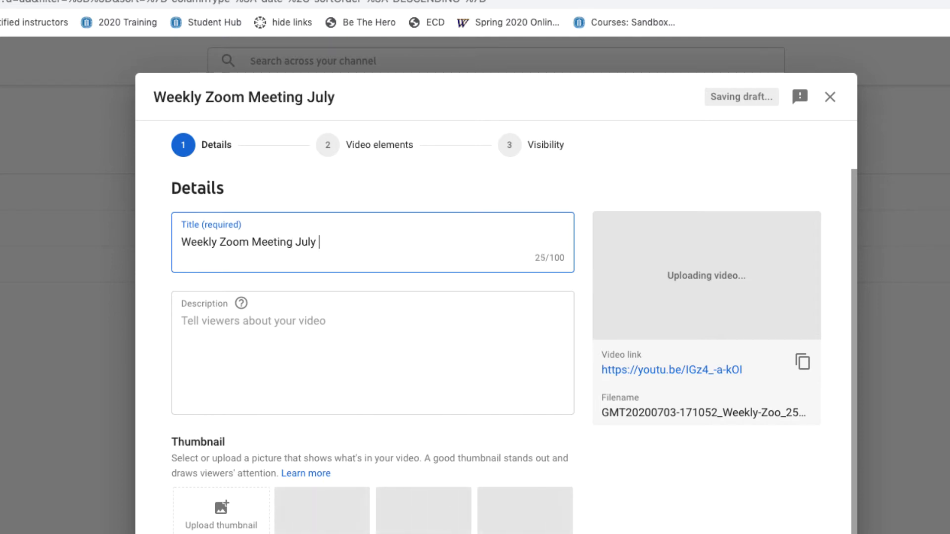
{"action": "type", "text": " 3rd"}
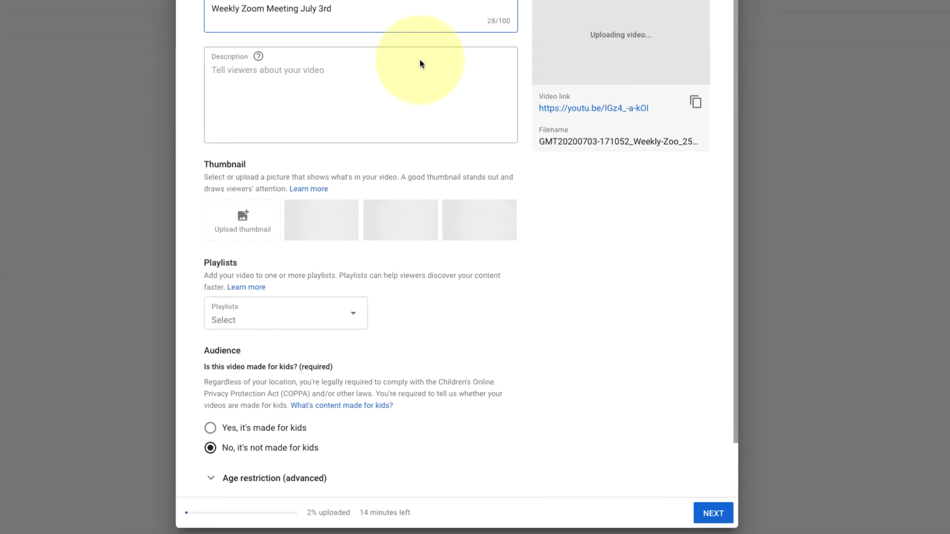
- Continue past the details and video elements stages, set the video's visibility to Unlisted, and save it
{"action": "scroll", "coordinate": [499, 238], "scroll_direction": "down", "scroll_amount": 1}
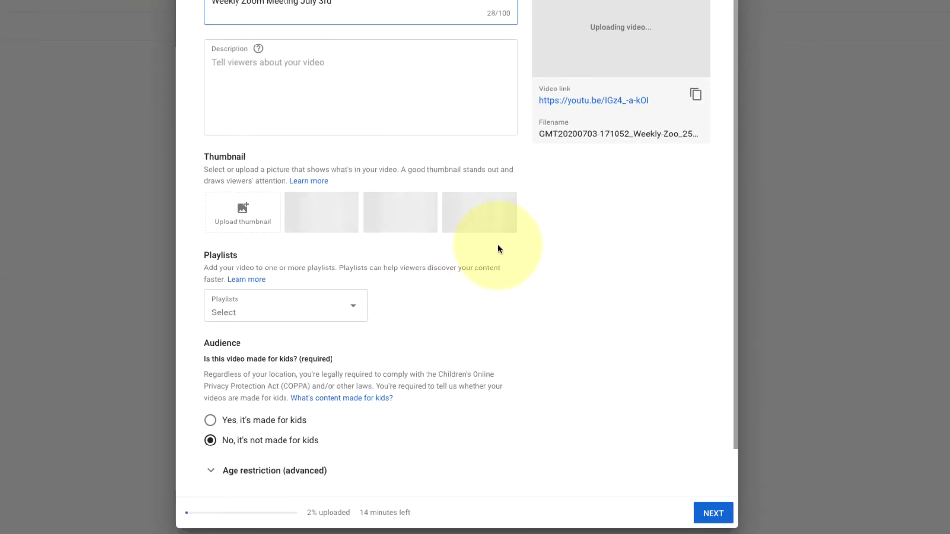
{"action": "left_click", "coordinate": [704, 521]}
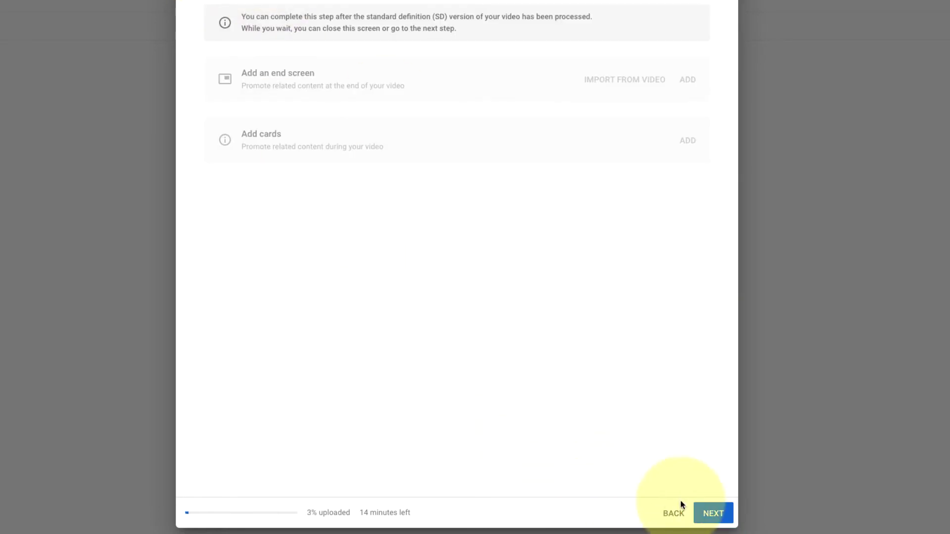
{"action": "left_click", "coordinate": [716, 513]}
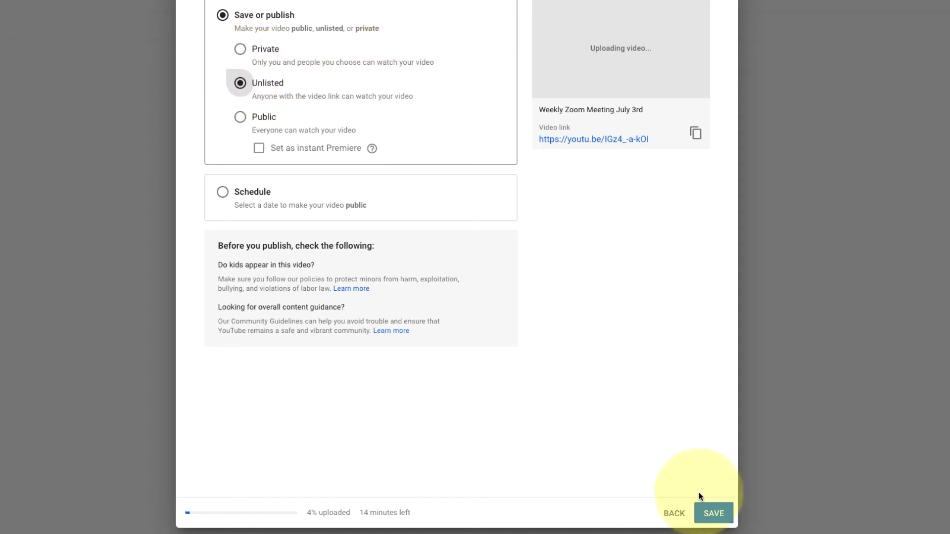
{"action": "left_click", "coordinate": [720, 513]}
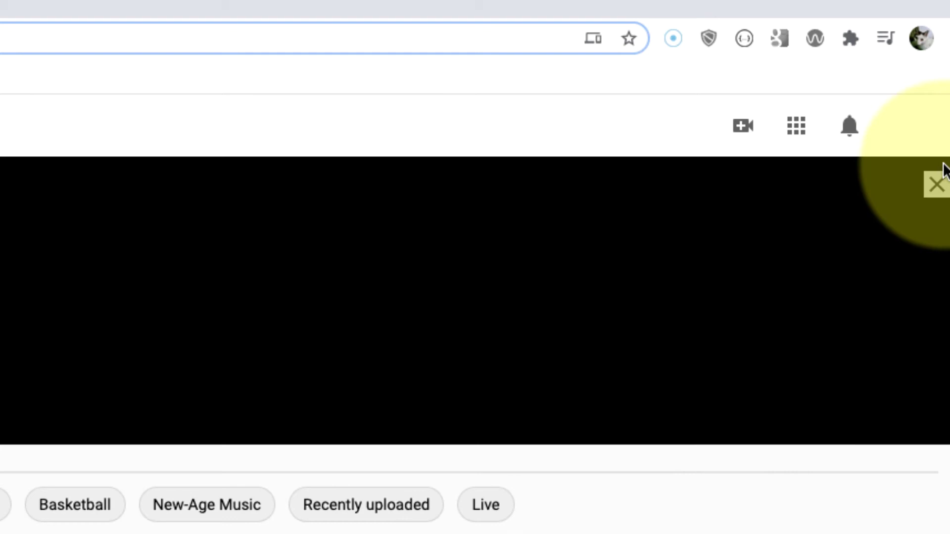
- Go to YouTube Studio and open the subtitles page of the "Weekly Zoom Meeting July 3rd" video
{"action": "left_click", "coordinate": [914, 129]}
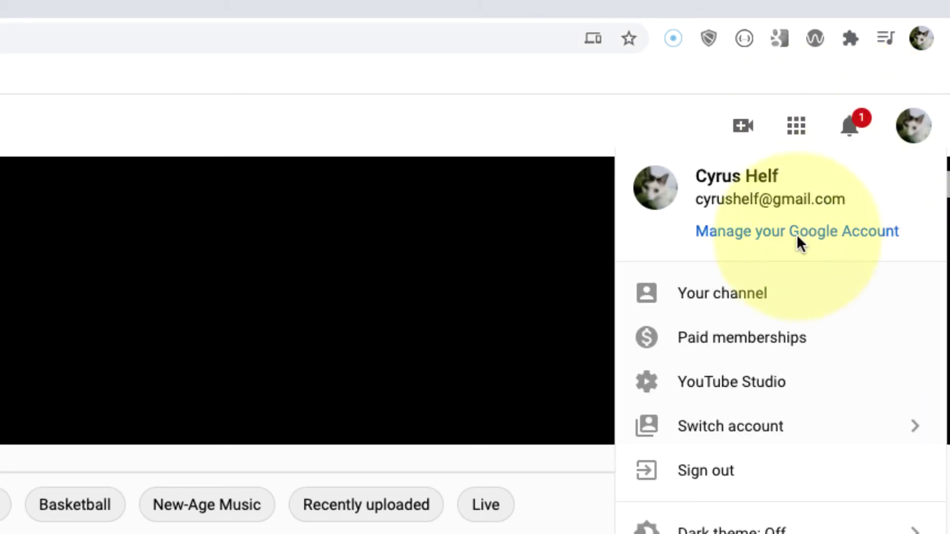
{"action": "left_click", "coordinate": [721, 387]}
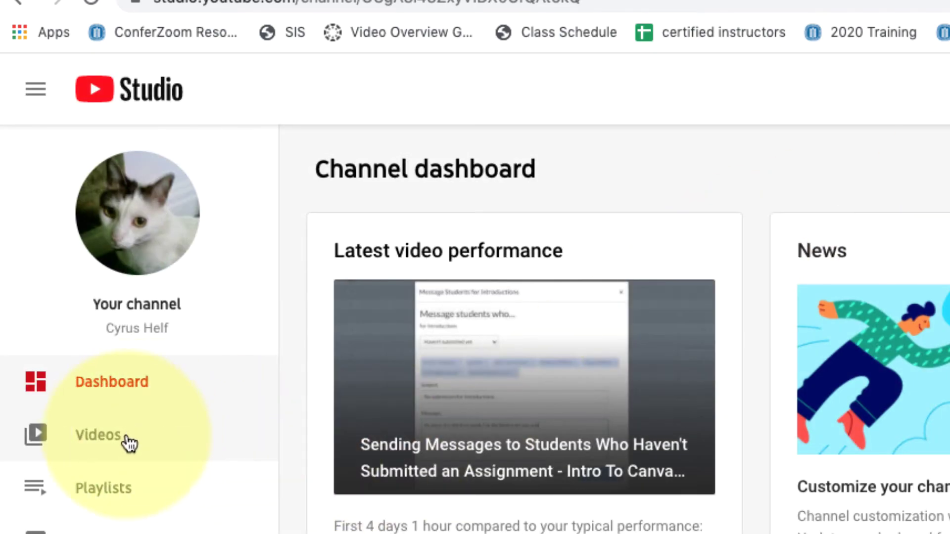
{"action": "left_click", "coordinate": [113, 447]}
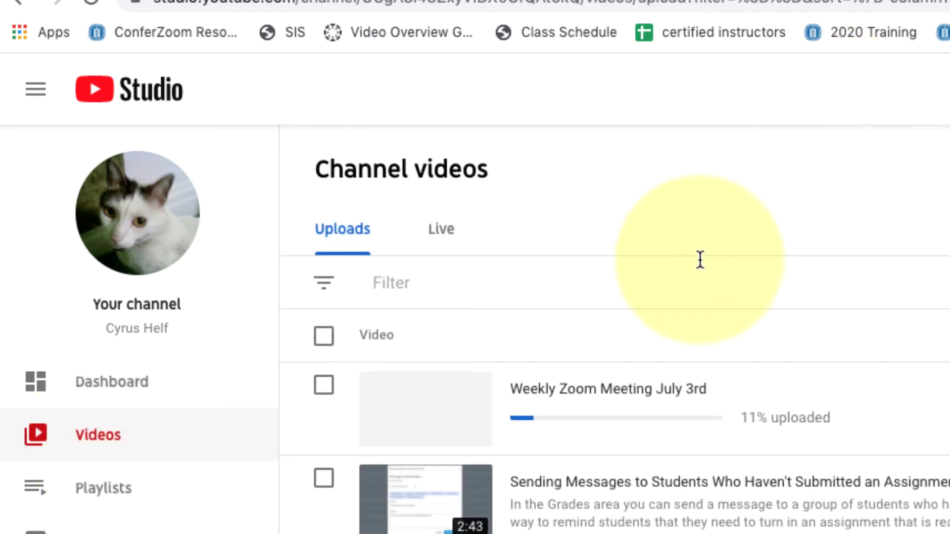
{"action": "mouse_move", "coordinate": [631, 400]}
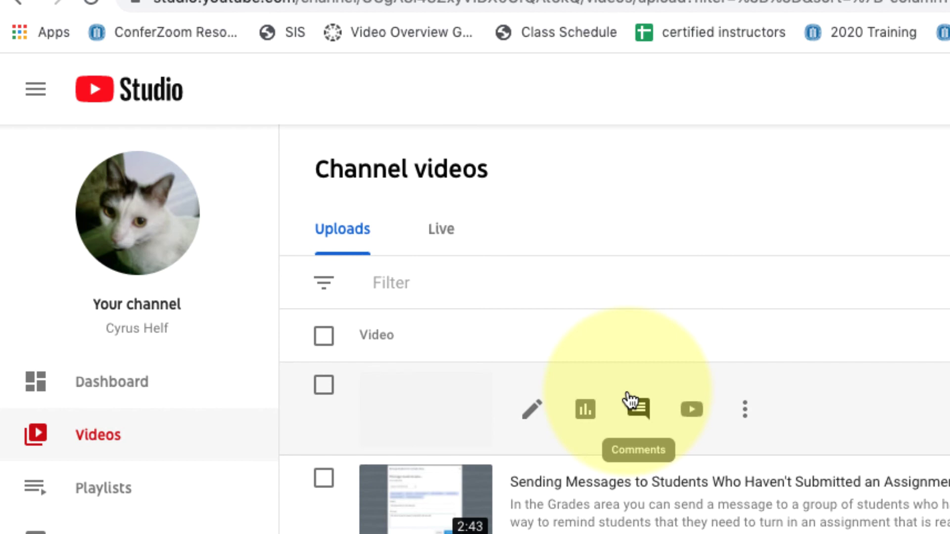
{"action": "left_click", "coordinate": [536, 409]}
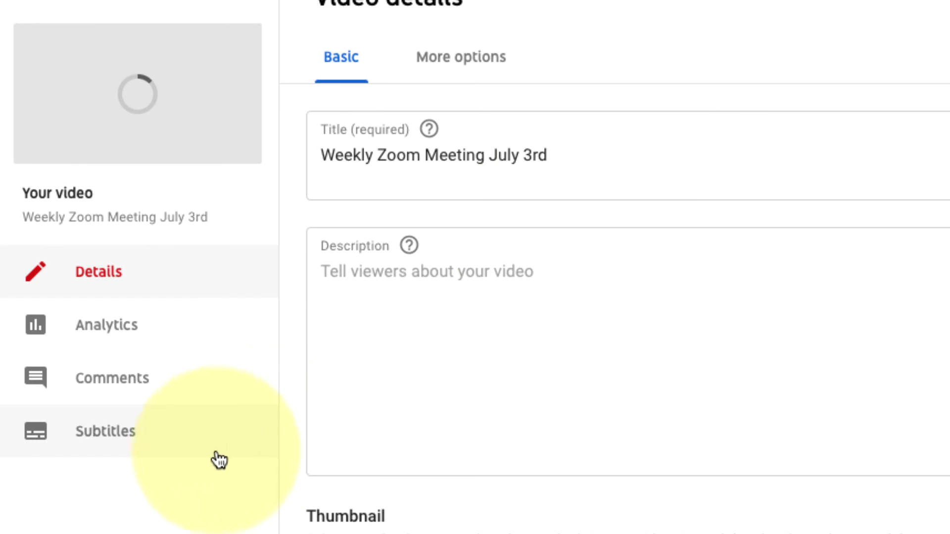
{"action": "left_click", "coordinate": [142, 442]}
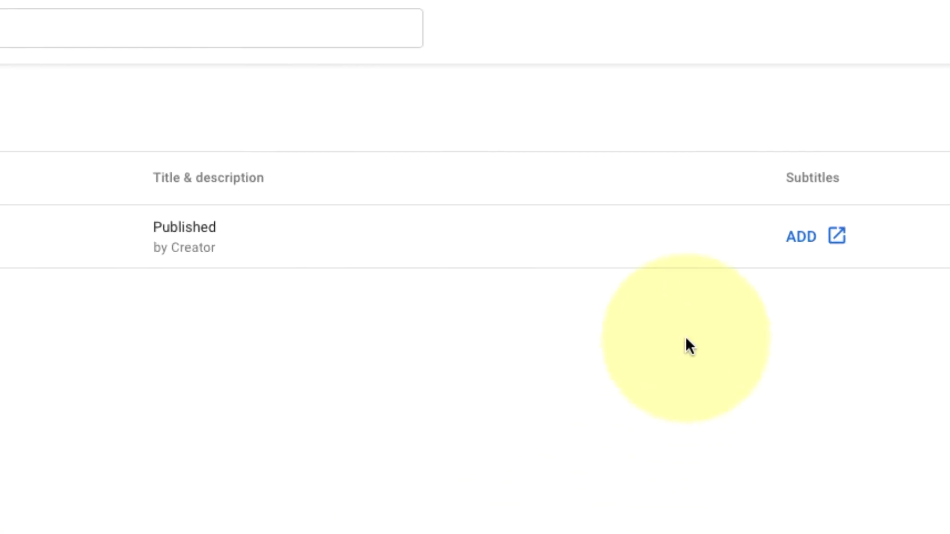
{"action": "left_click", "coordinate": [801, 240]}
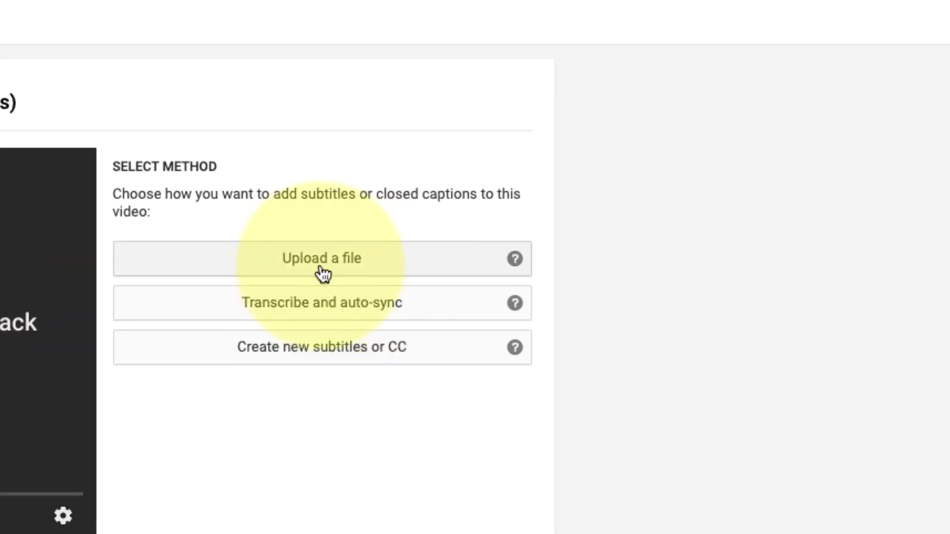
{"action": "left_click", "coordinate": [322, 272]}
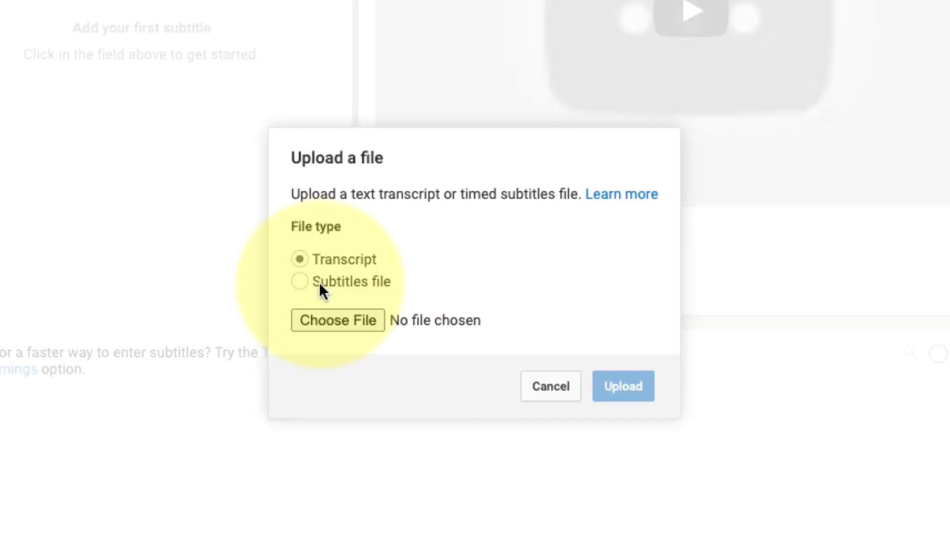
{"action": "left_click", "coordinate": [299, 282]}
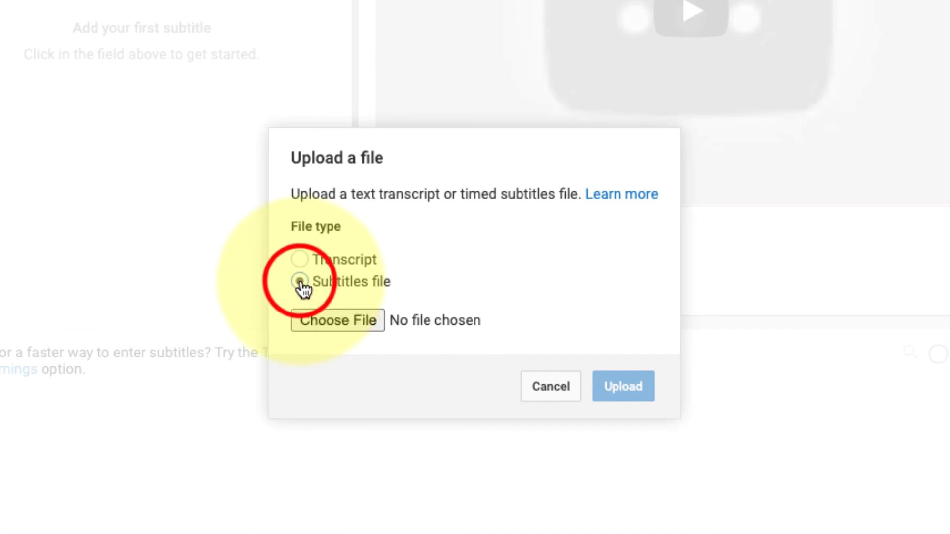
{"action": "left_click", "coordinate": [338, 322]}
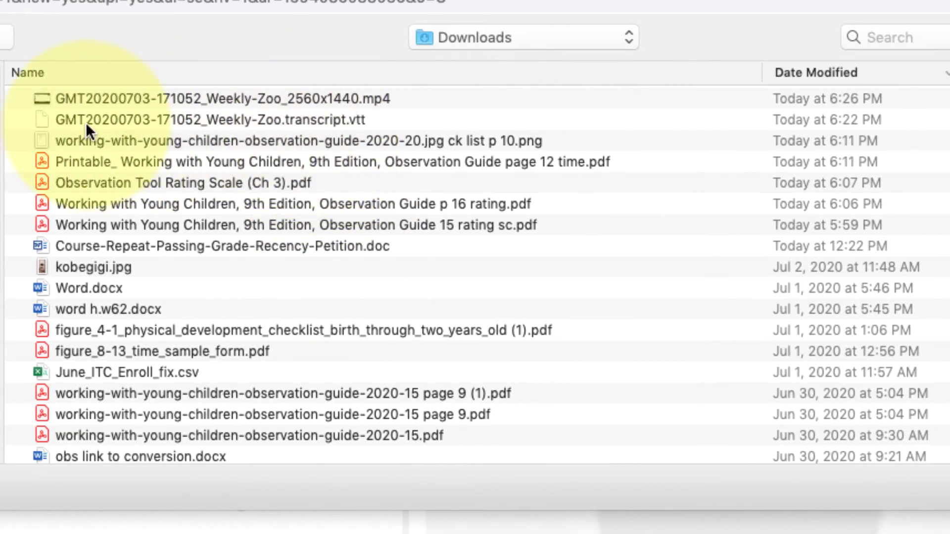
{"action": "left_click", "coordinate": [341, 121]}
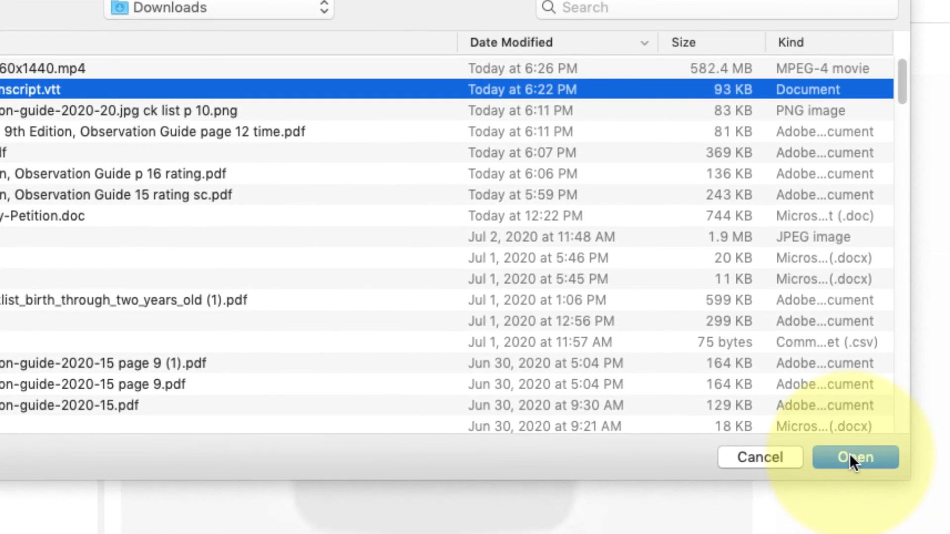
{"action": "left_click", "coordinate": [919, 464]}
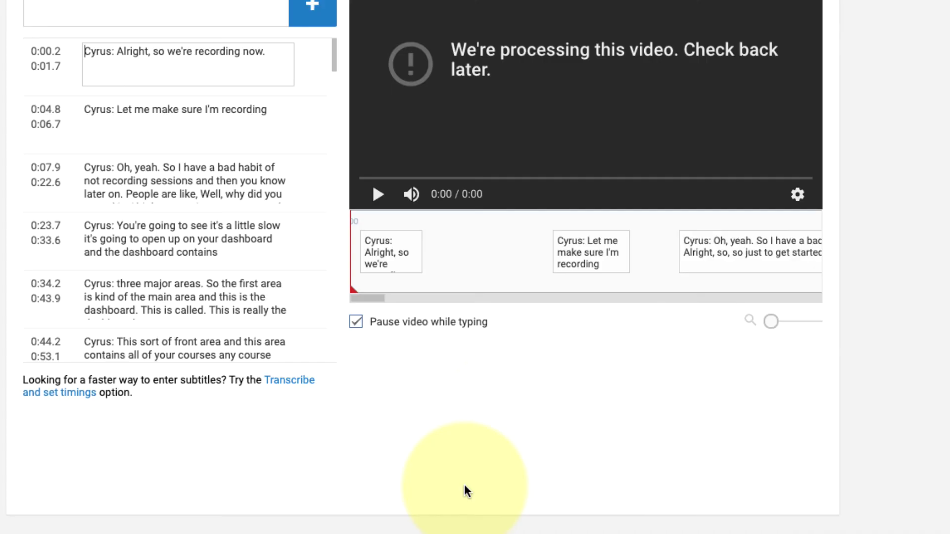
{"action": "scroll", "coordinate": [118, 158], "scroll_direction": "down", "scroll_amount": 20}
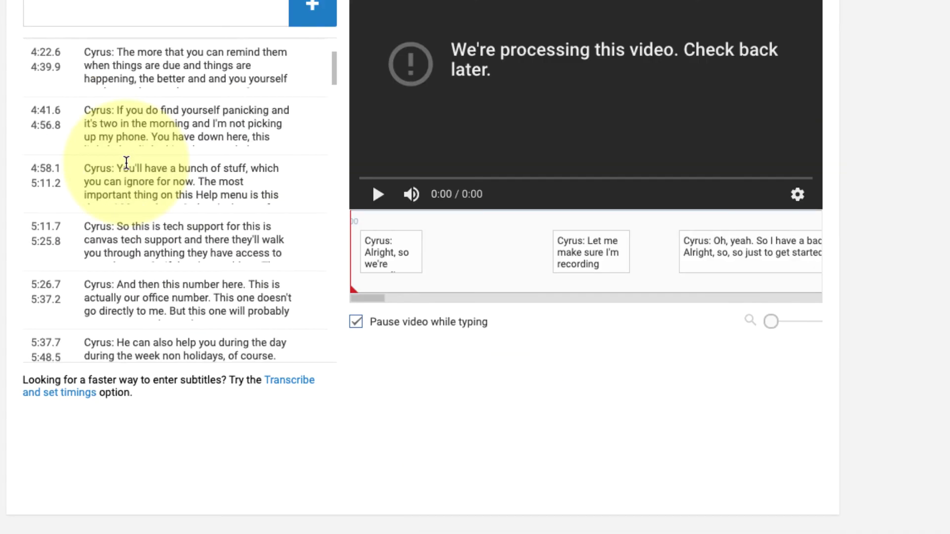